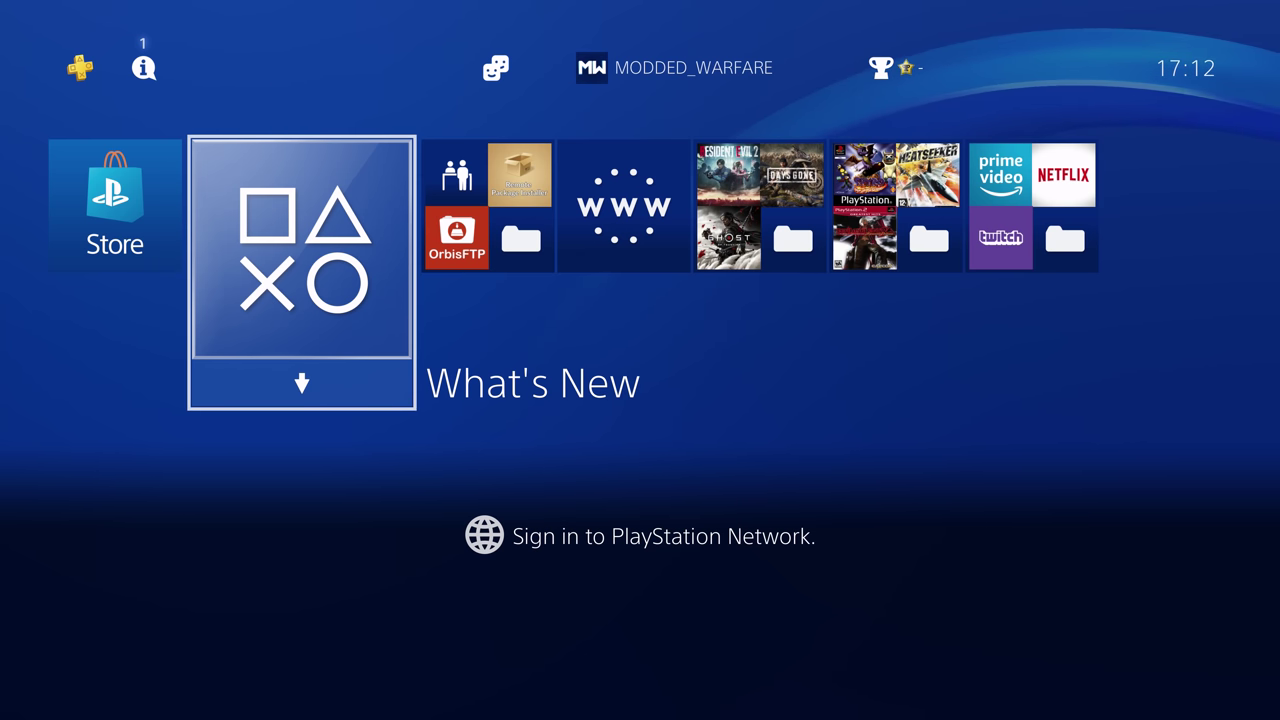
Open the Settings menu from the home screen's function area.
{"action": "key", "text": "Right"}
{"action": "key", "text": "Right"}
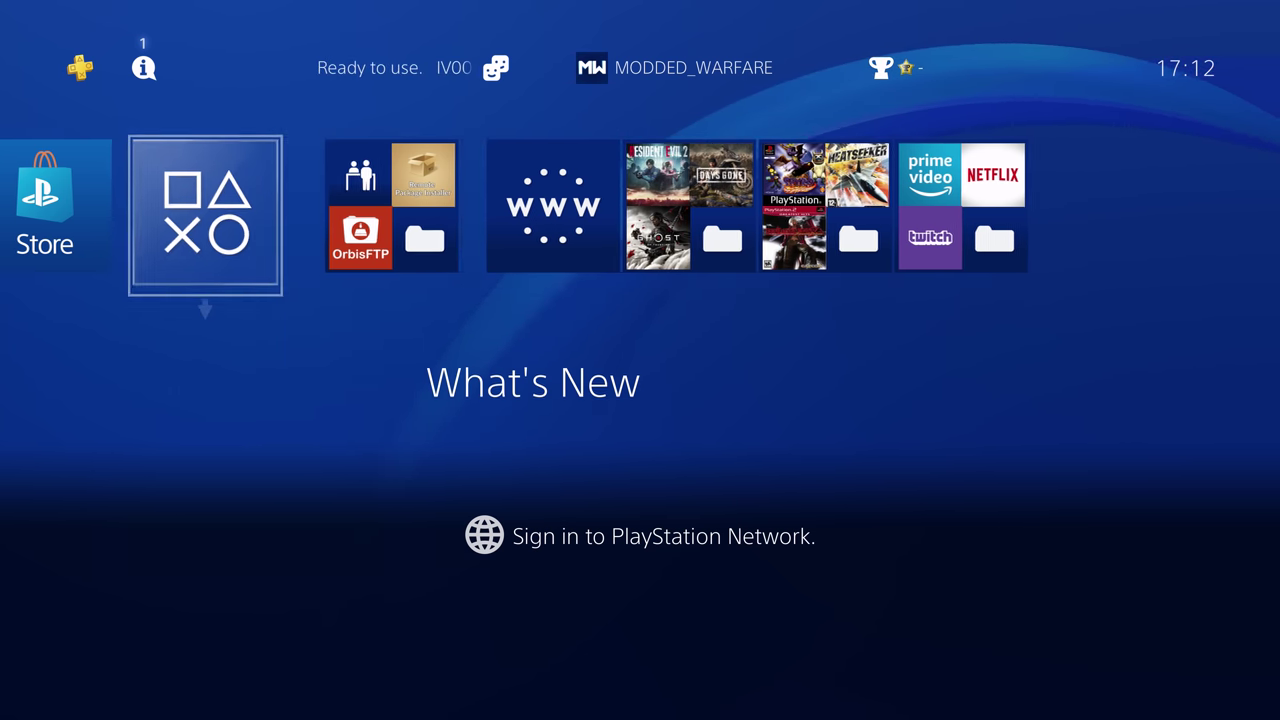
{"action": "key", "text": "Up"}
{"action": "key", "text": "Left"}
{"action": "key", "text": "Return"}
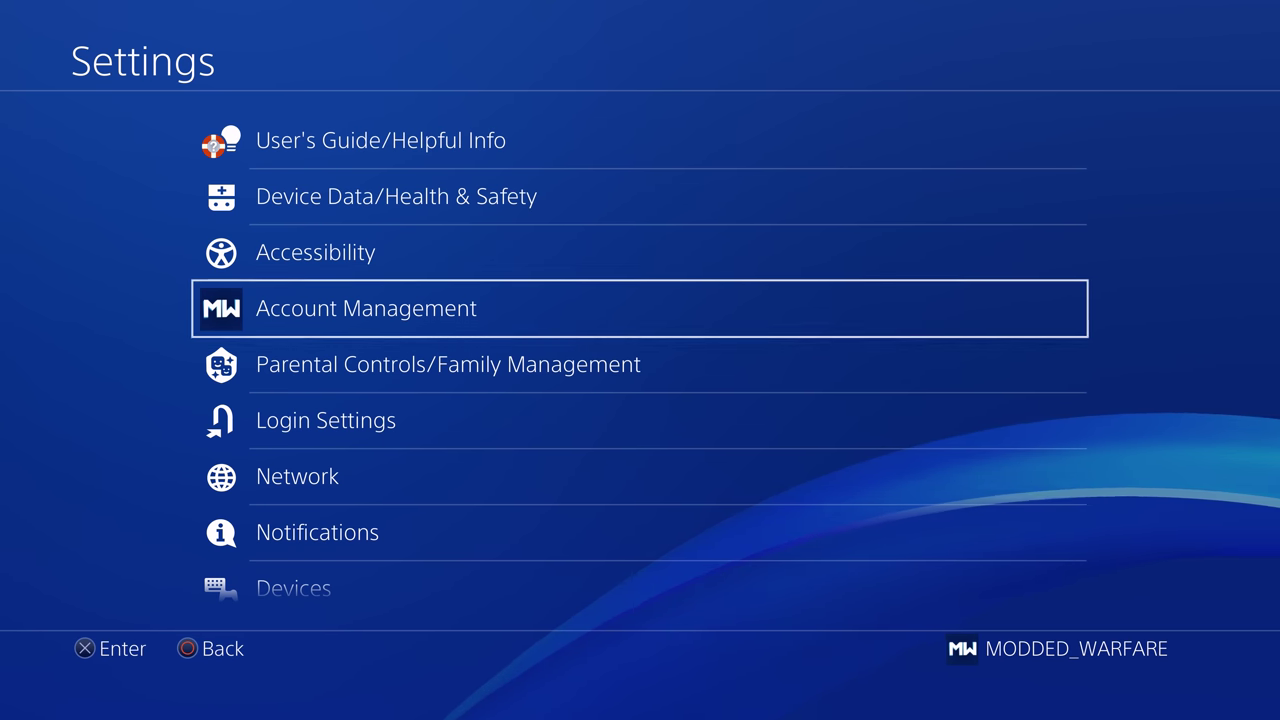
Open the Automatic Downloads page under System settings.
{"action": "key", "text": "Down"}
{"action": "key", "text": "Down"}
{"action": "key", "text": "Down"}
{"action": "key", "text": "Down"}
{"action": "key", "text": "Down"}
{"action": "key", "text": "Down"}
{"action": "key", "text": "Down"}
{"action": "key", "text": "Down"}
{"action": "key", "text": "Down"}
{"action": "key", "text": "Down"}
{"action": "key", "text": "Down"}
{"action": "key", "text": "Down"}
{"action": "key", "text": "Down"}
{"action": "key", "text": "Down"}
{"action": "key", "text": "Down"}
{"action": "key", "text": "Down"}
{"action": "key", "text": "Down"}
{"action": "key", "text": "Down"}
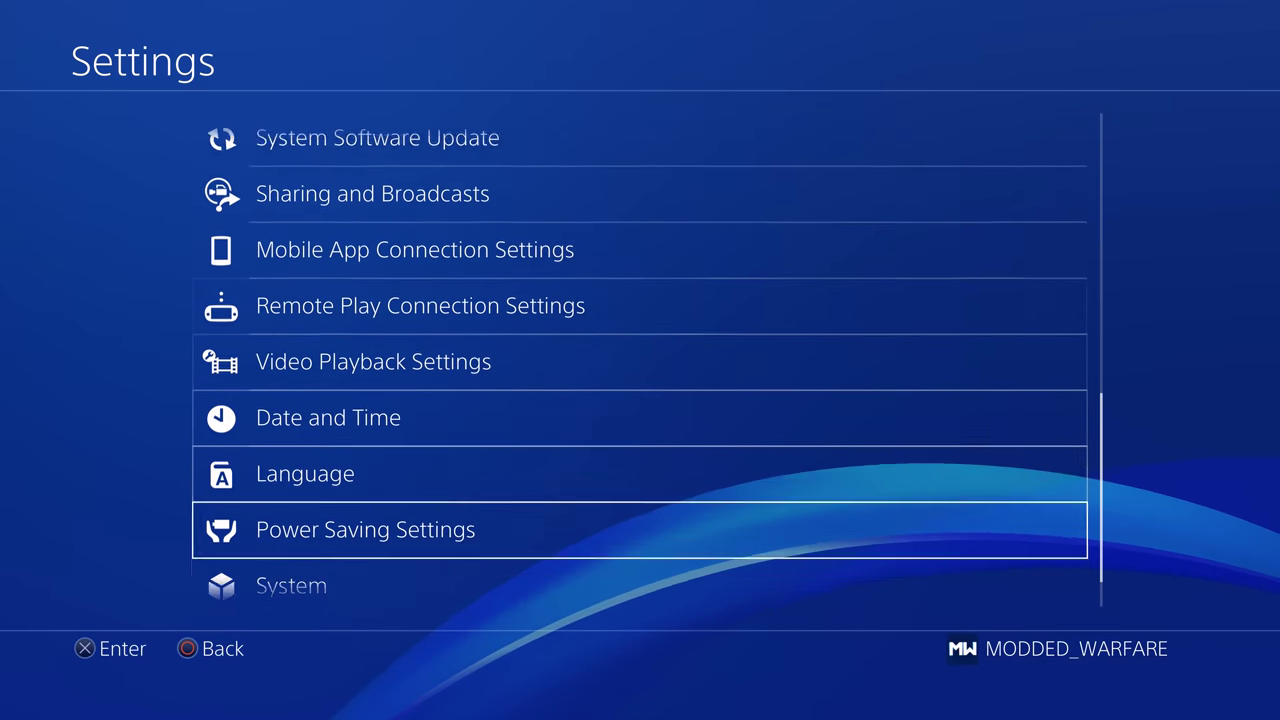
{"action": "key", "text": "Up"}
{"action": "key", "text": "Down"}
{"action": "key", "text": "Return"}
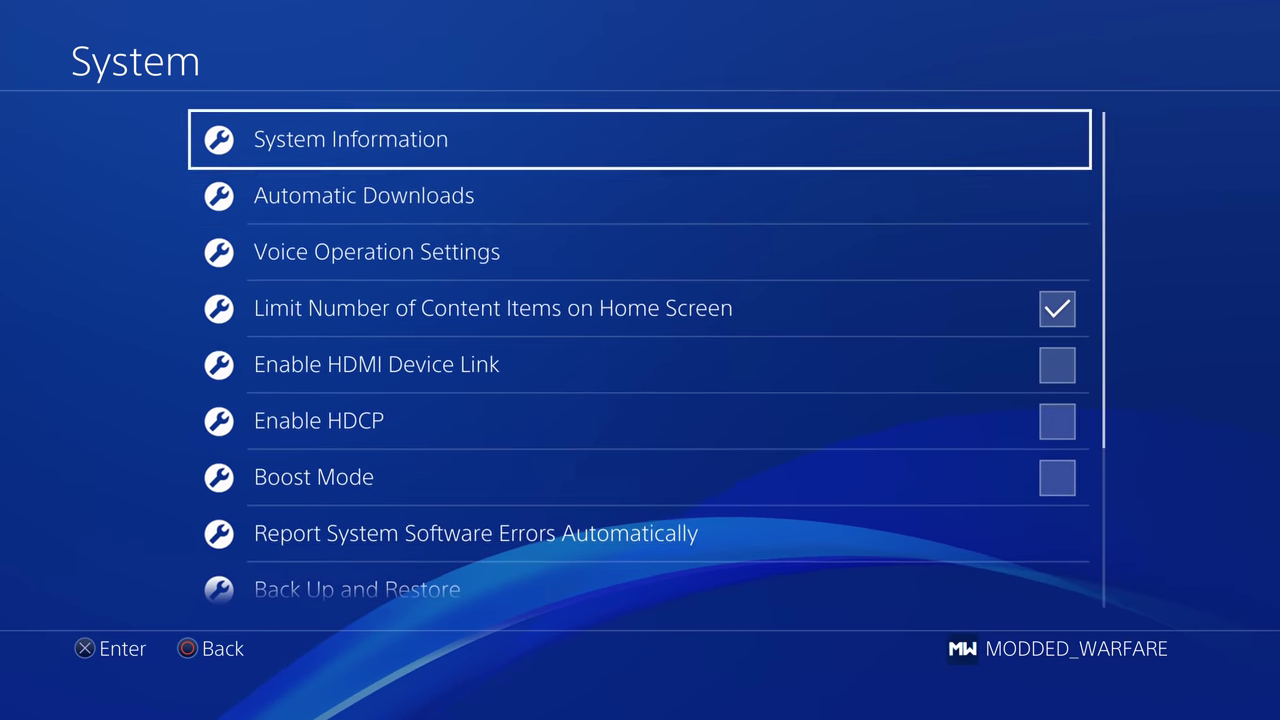
{"action": "key", "text": "Down"}
{"action": "key", "text": "Return"}
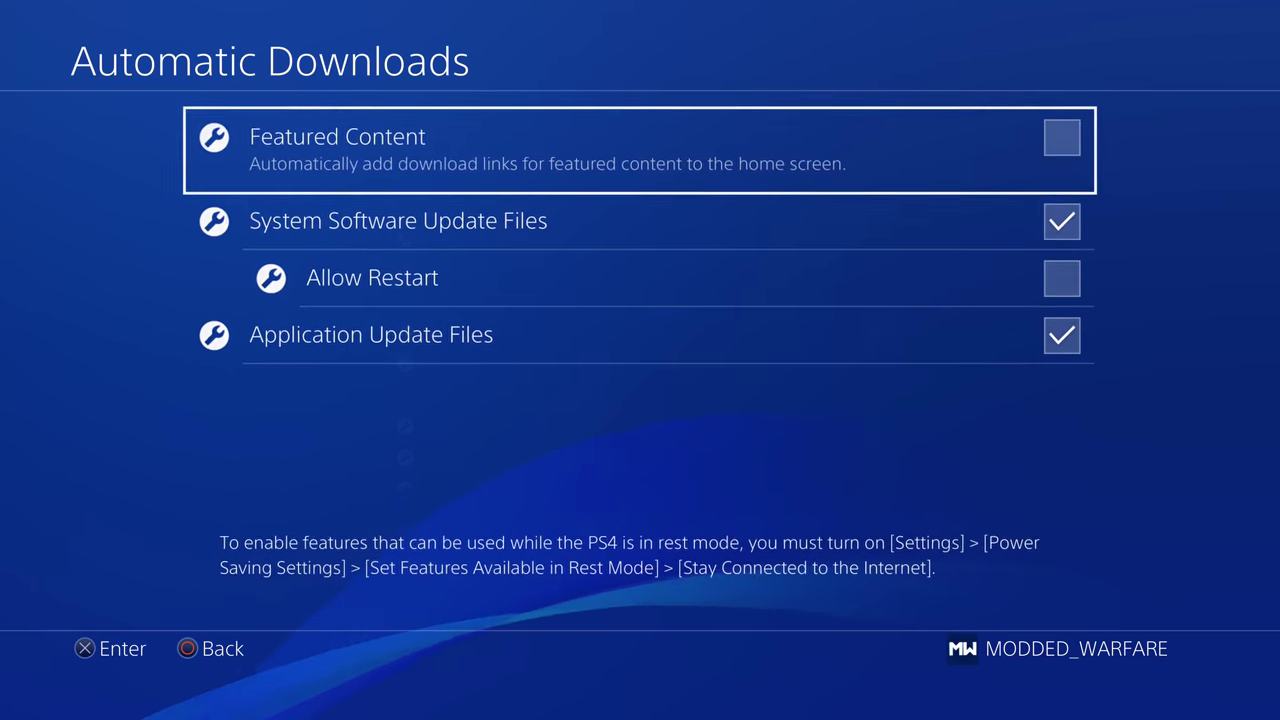
Uncheck System Software Update Files and Application Update Files, then return to System.
{"action": "key", "text": "Down"}
{"action": "key", "text": "Down"}
{"action": "key", "text": "Up"}
{"action": "key", "text": "Return"}
{"action": "key", "text": "Down"}
{"action": "key", "text": "Return"}
{"action": "key", "text": "Up"}
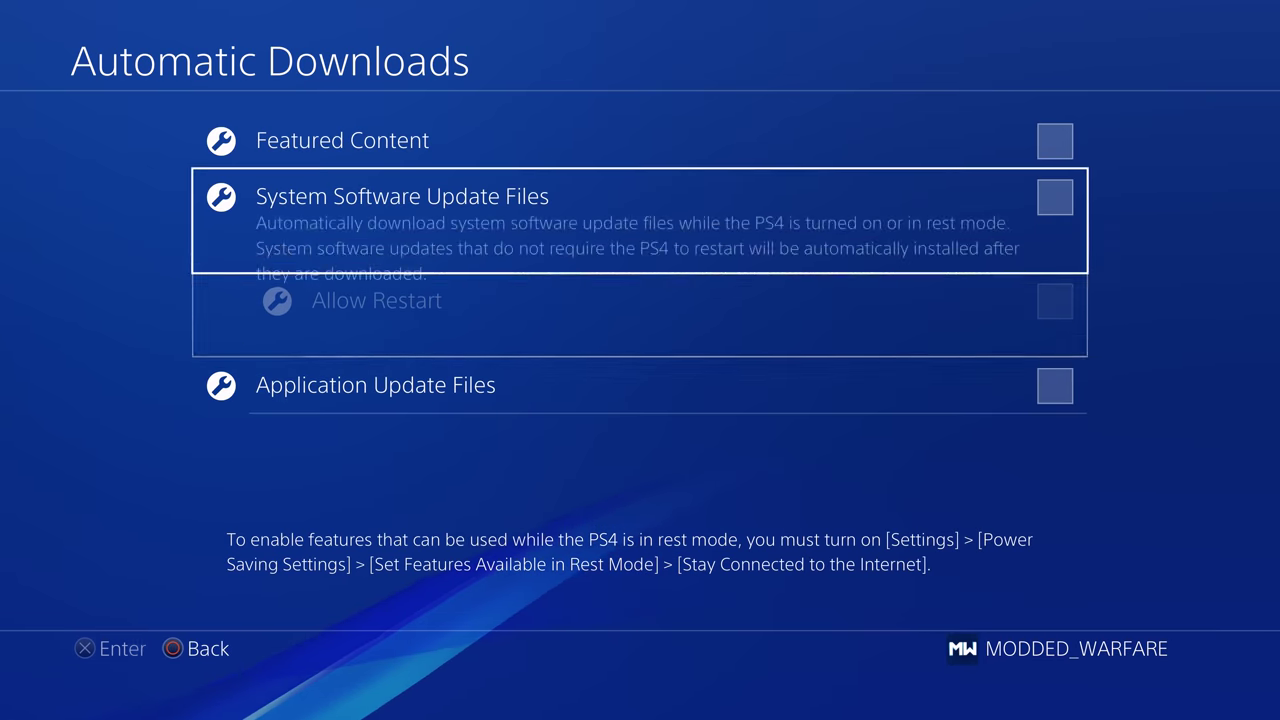
{"action": "key", "text": "Down"}
{"action": "key", "text": "Down"}
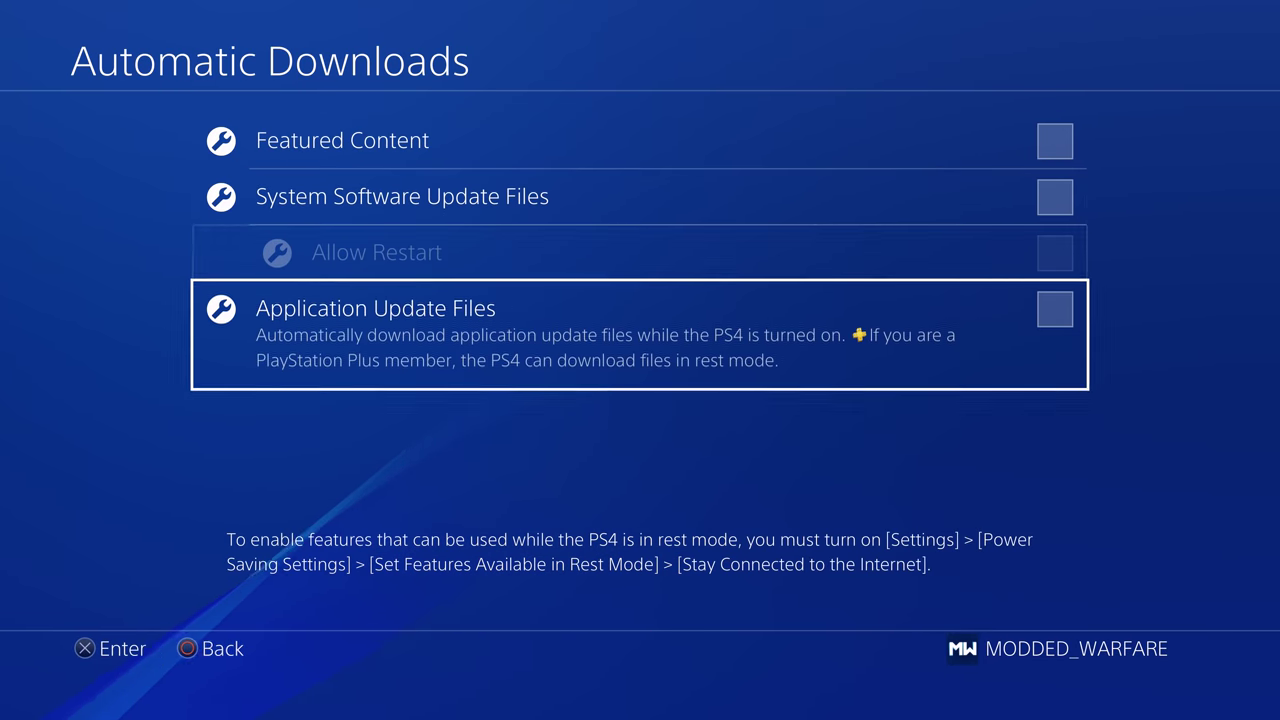
{"action": "key", "text": "Up"}
{"action": "key", "text": "Up"}
{"action": "key", "text": "Up"}
{"action": "key", "text": "Escape"}
Turn off Connect to the Internet in the Network settings.
{"action": "key", "text": "Up"}
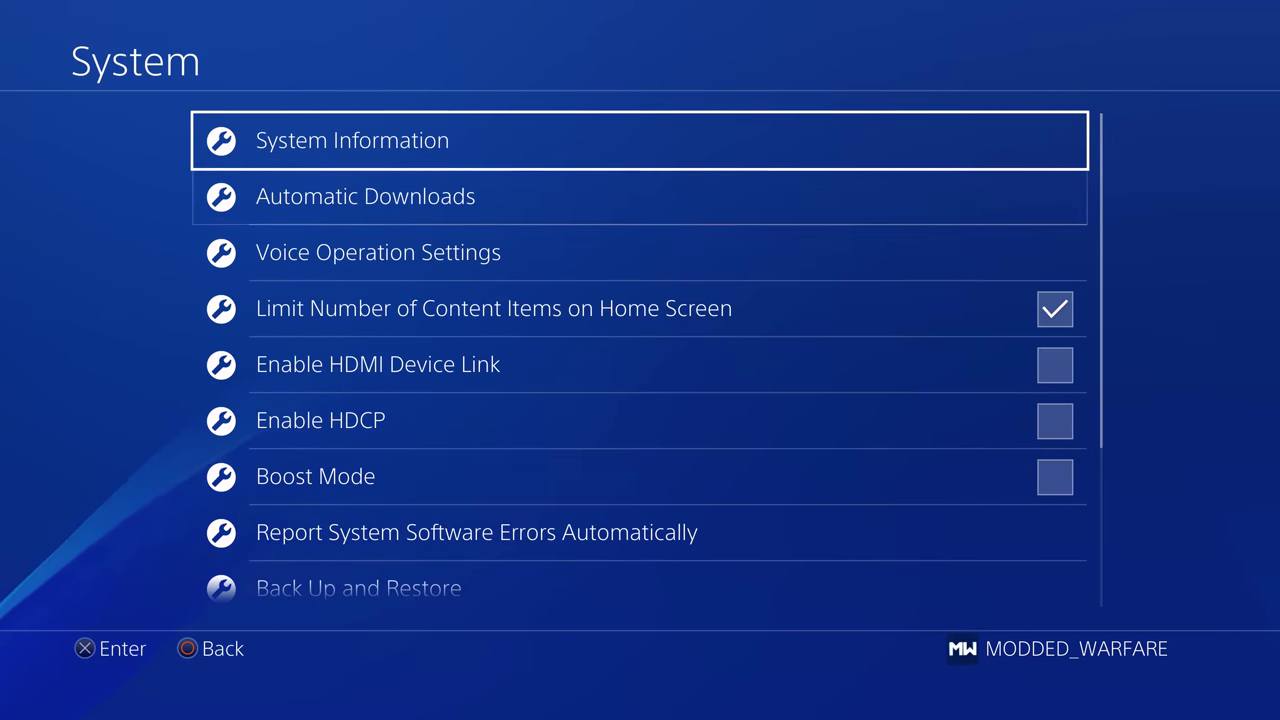
{"action": "key", "text": "Down"}
{"action": "key", "text": "Escape"}
{"action": "key", "text": "Up"}
{"action": "key", "text": "Up"}
{"action": "key", "text": "Up"}
{"action": "key", "text": "Up"}
{"action": "key", "text": "Up"}
{"action": "key", "text": "Up"}
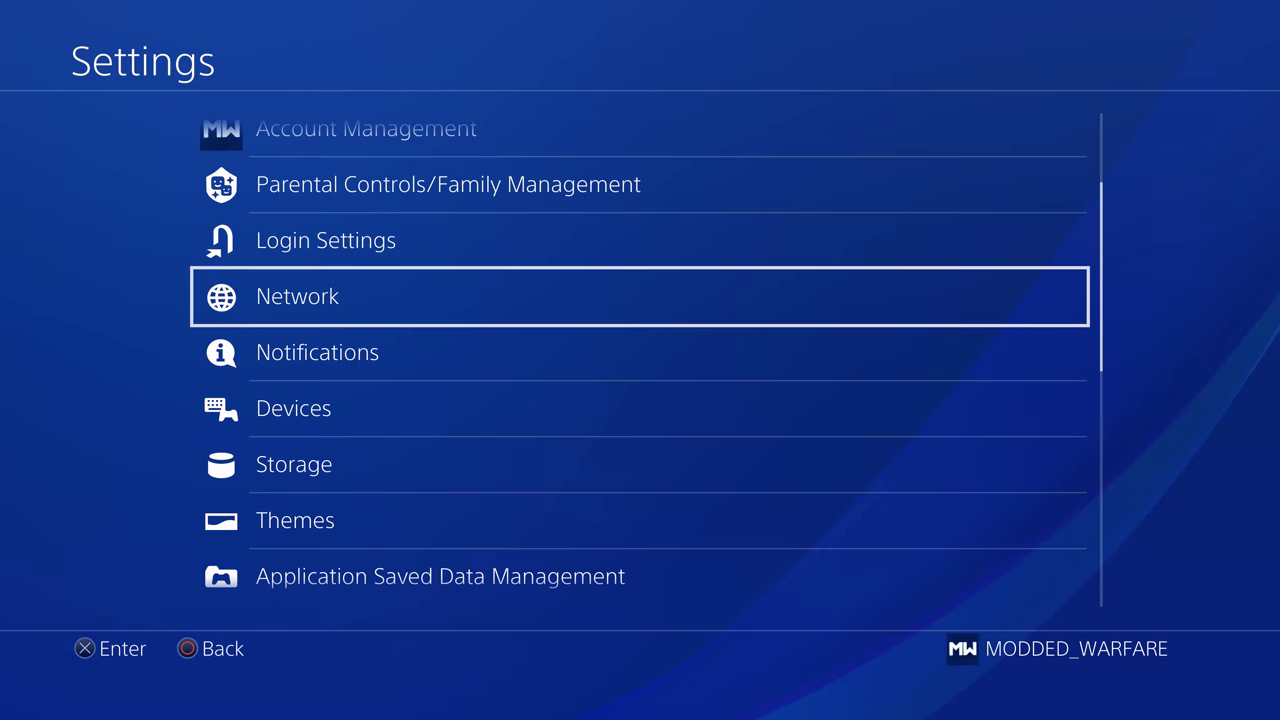
{"action": "key", "text": "Down"}
{"action": "key", "text": "Up"}
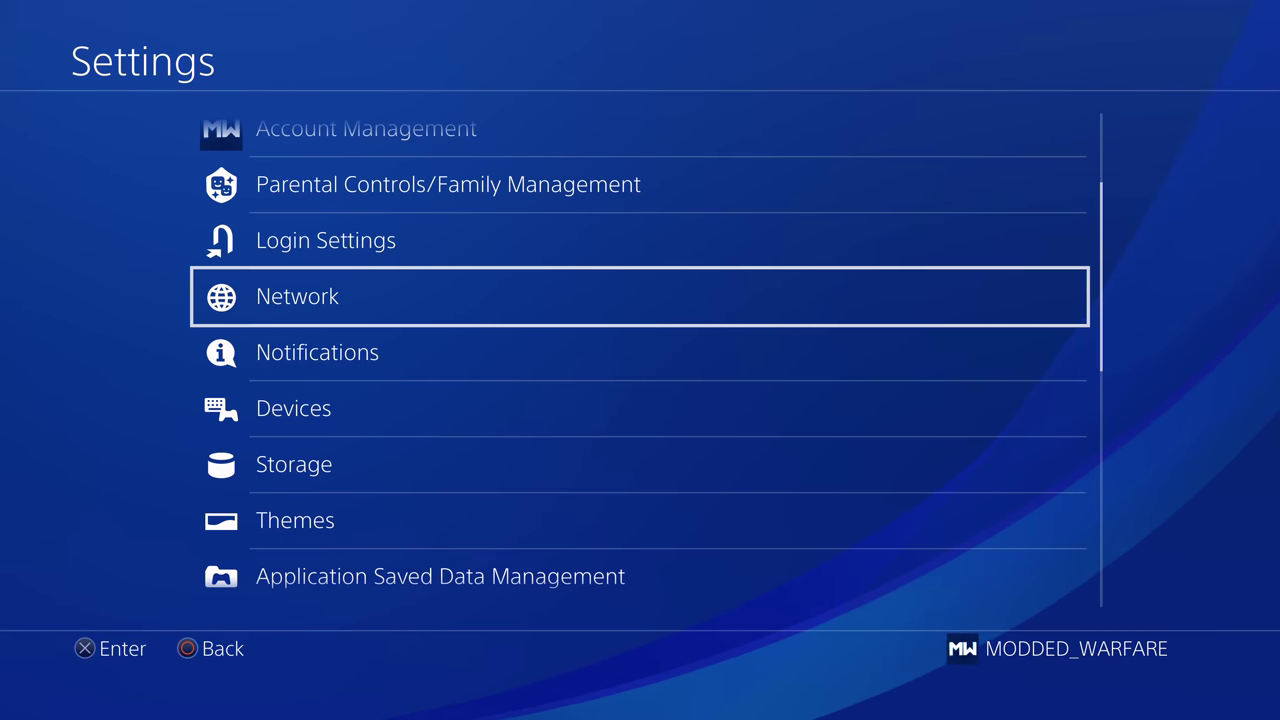
{"action": "key", "text": "Return"}
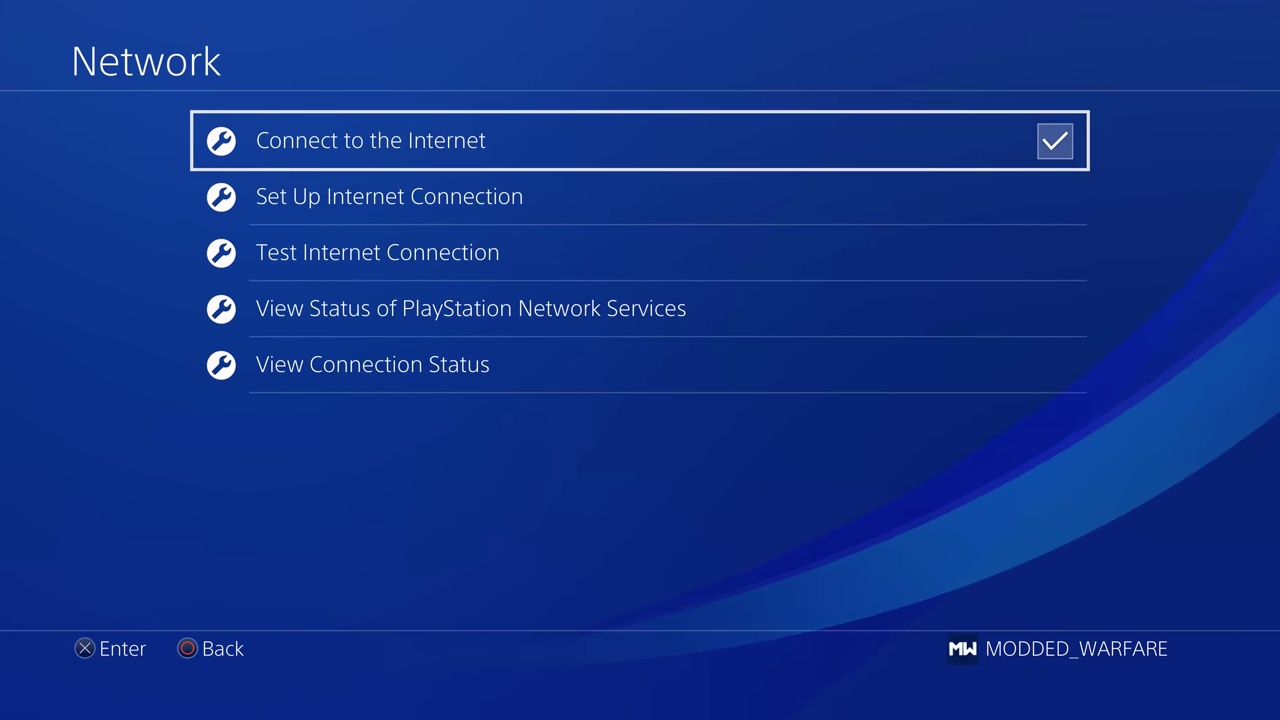
{"action": "key", "text": "Return"}
Back out of Network and Settings to the home screen, landing on Settings.
{"action": "key", "text": "Escape"}
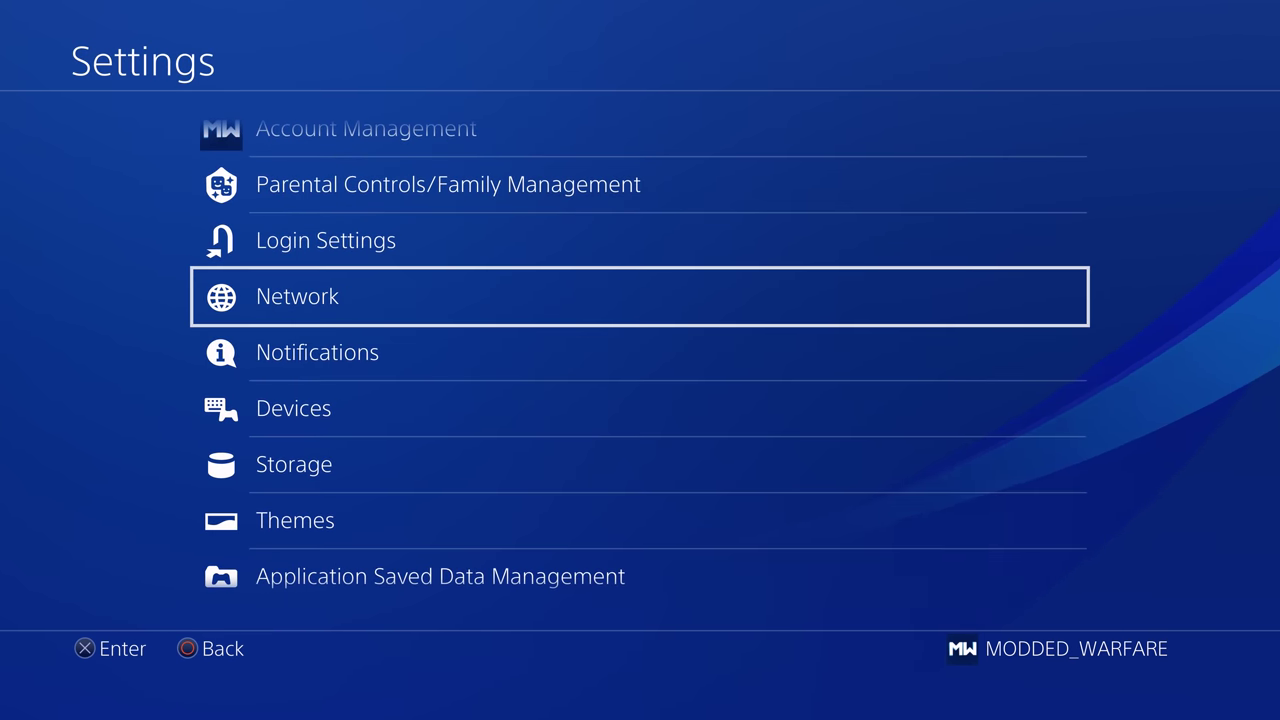
{"action": "key", "text": "Escape"}
{"action": "key", "text": "Down"}
{"action": "key", "text": "Up"}
Reopen Settings and enter System to view System Information showing version 7.55.
{"action": "key", "text": "Right"}
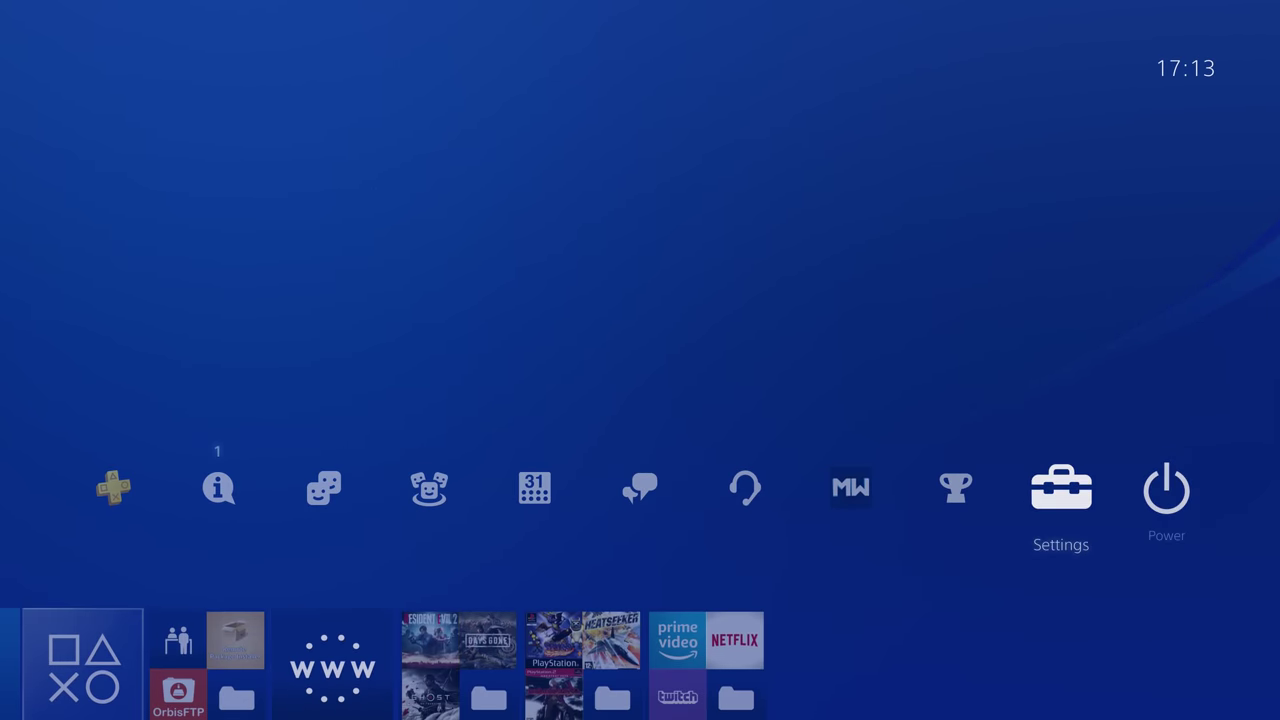
{"action": "key", "text": "Left"}
{"action": "key", "text": "Return"}
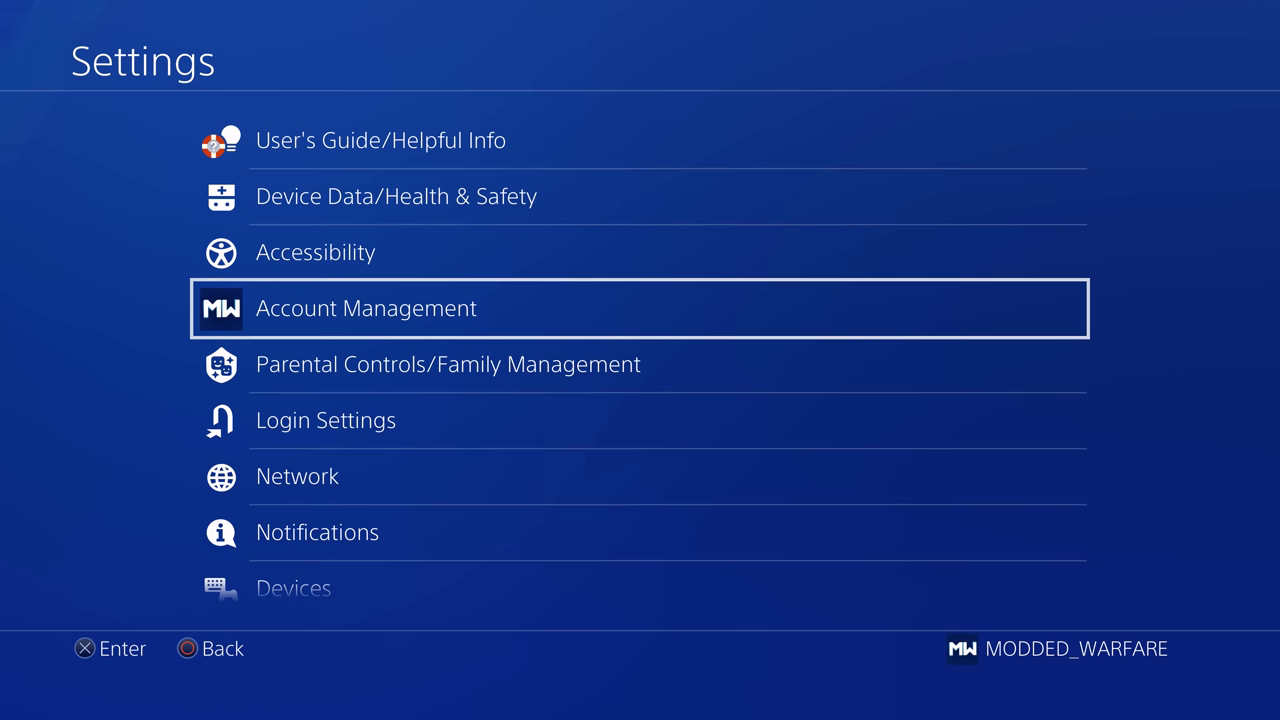
{"action": "key", "text": "Down"}
{"action": "key", "text": "Down"}
{"action": "key", "text": "Down"}
{"action": "key", "text": "Down"}
{"action": "key", "text": "Down"}
{"action": "key", "text": "Down"}
{"action": "key", "text": "Down"}
{"action": "key", "text": "Down"}
{"action": "key", "text": "Down"}
{"action": "key", "text": "Down"}
{"action": "key", "text": "Down"}
{"action": "key", "text": "Down"}
{"action": "key", "text": "Down"}
{"action": "key", "text": "Down"}
{"action": "key", "text": "Down"}
{"action": "key", "text": "Down"}
{"action": "key", "text": "Down"}
{"action": "key", "text": "Down"}
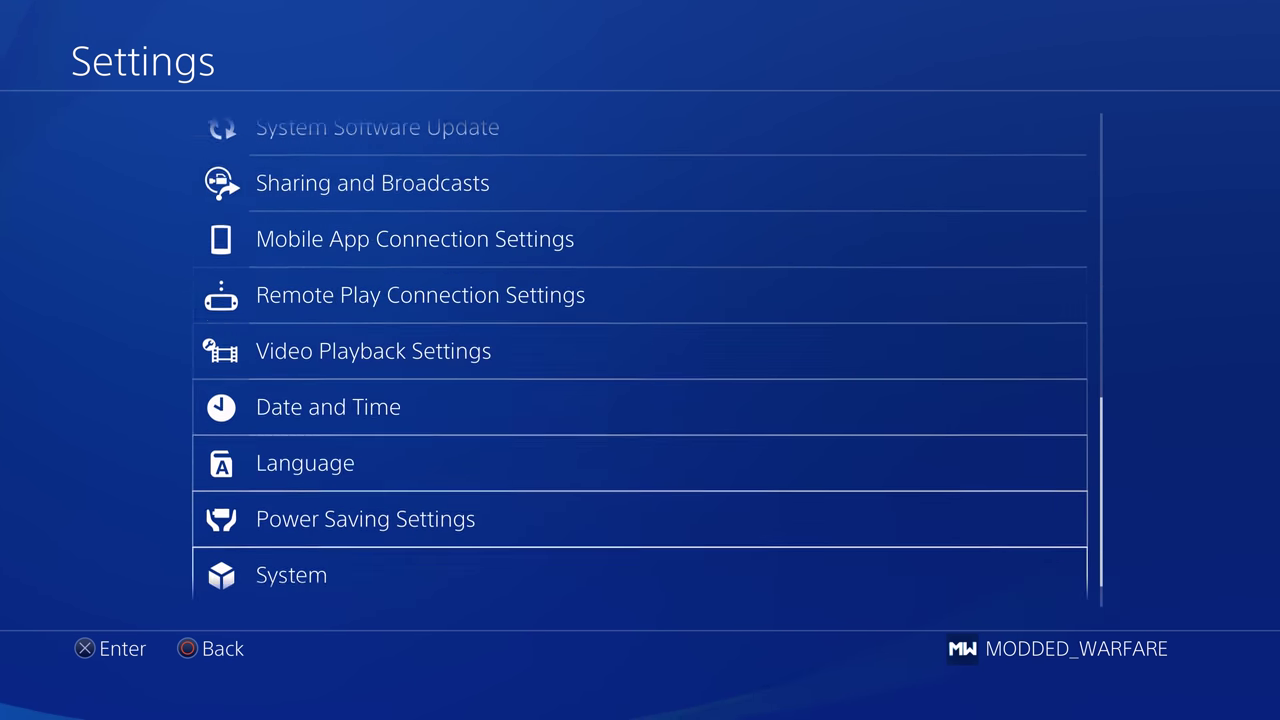
{"action": "key", "text": "Up"}
{"action": "key", "text": "Up"}
{"action": "key", "text": "Down"}
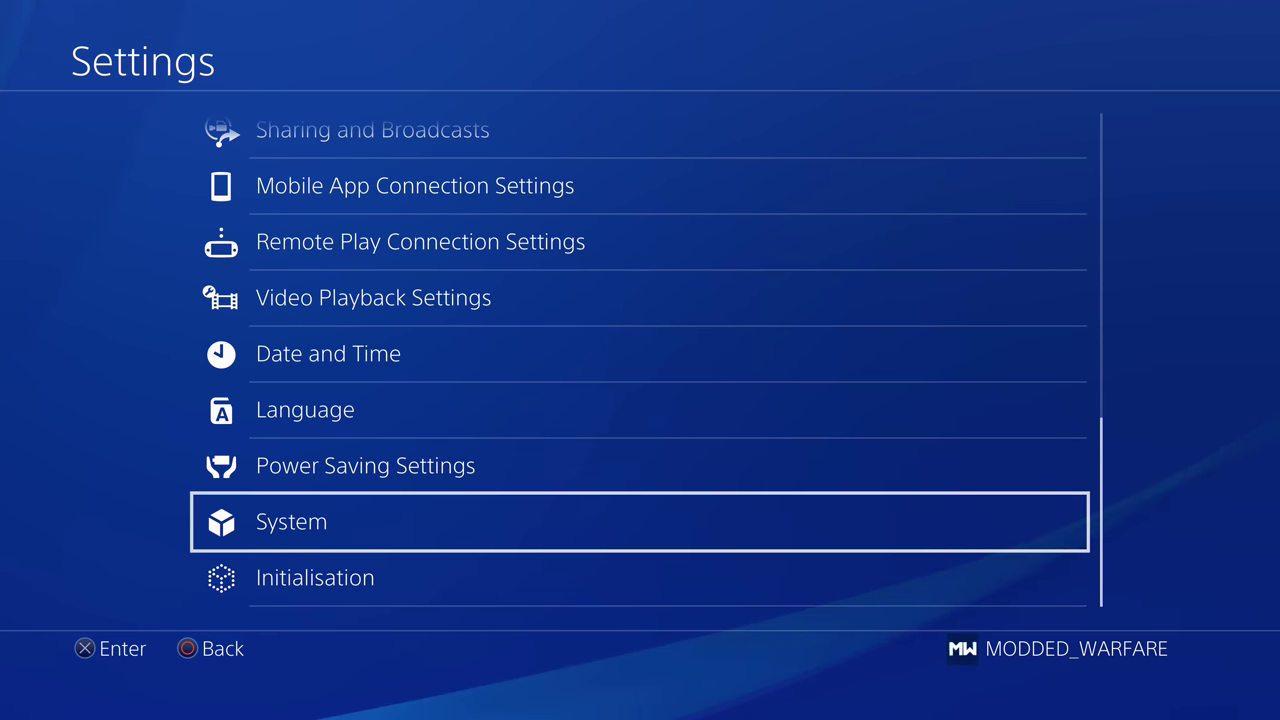
{"action": "key", "text": "Return"}
{"action": "key", "text": "Return"}
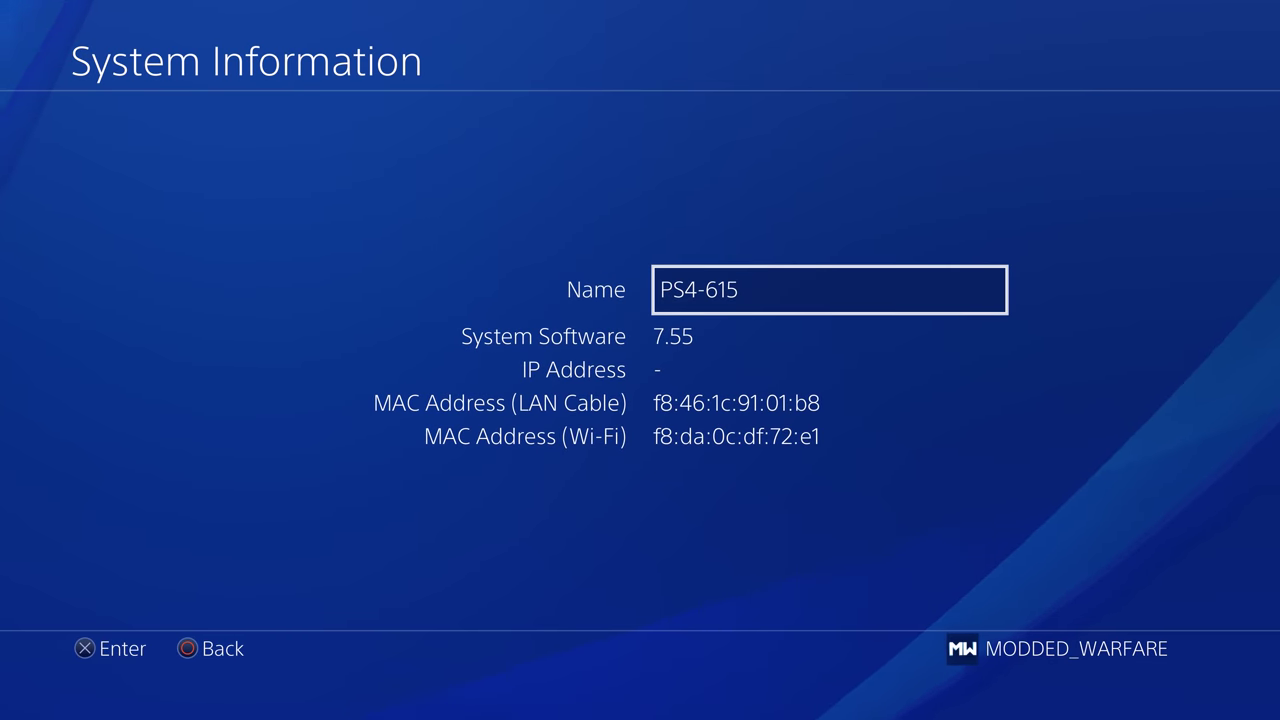